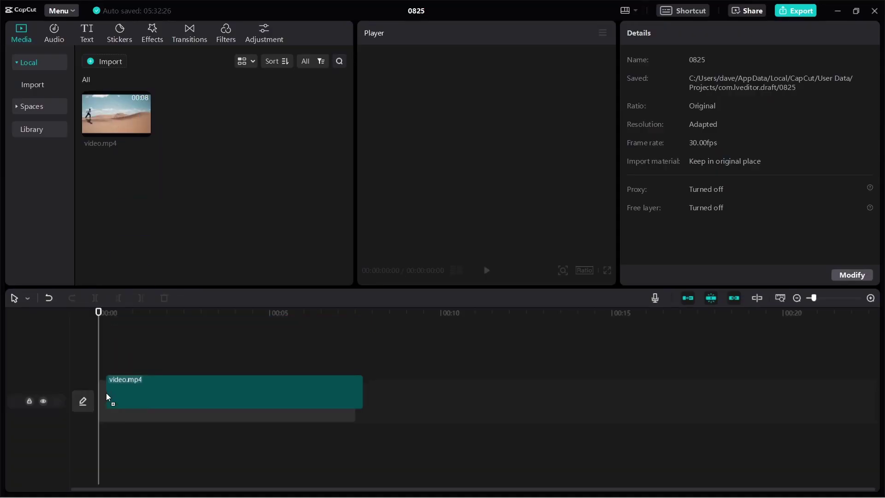
Deselect the newly placed video.mp4 clip by clicking empty timeline space.
{"action": "left_click", "coordinate": [361, 339]}
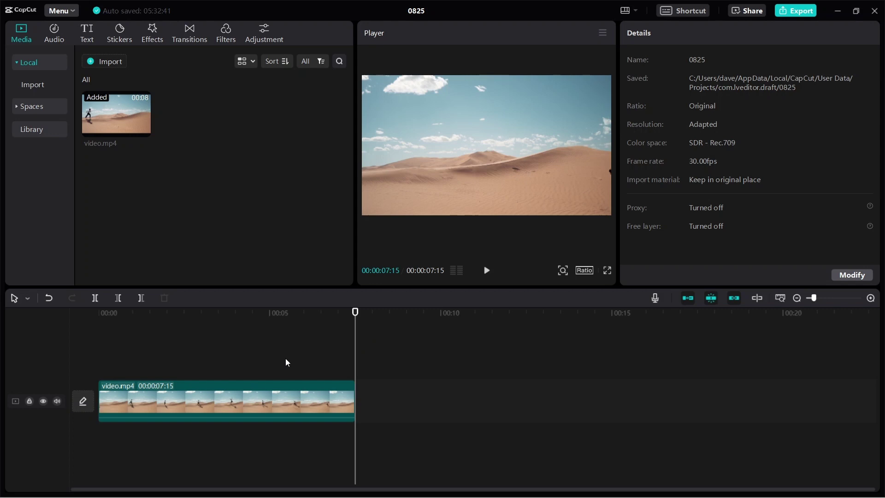
Select the desert clip and bring up its Speed settings.
{"action": "left_click", "coordinate": [264, 402]}
{"action": "left_click", "coordinate": [264, 402]}
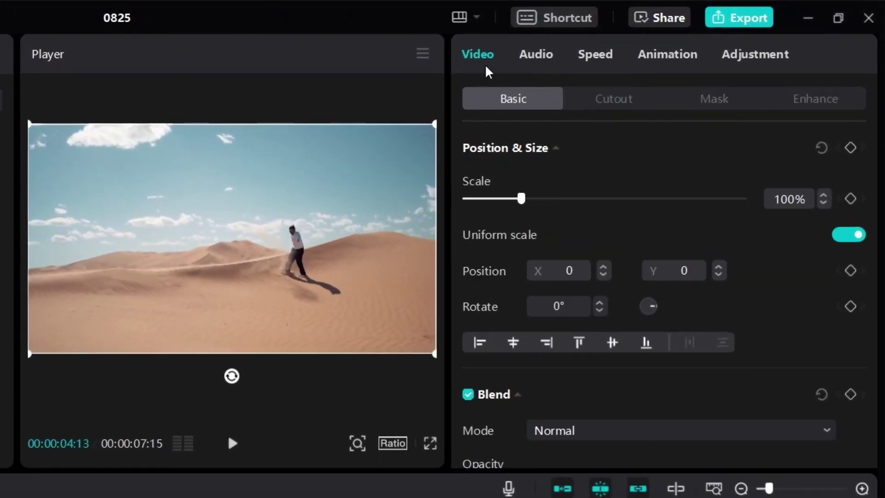
{"action": "left_click", "coordinate": [525, 62]}
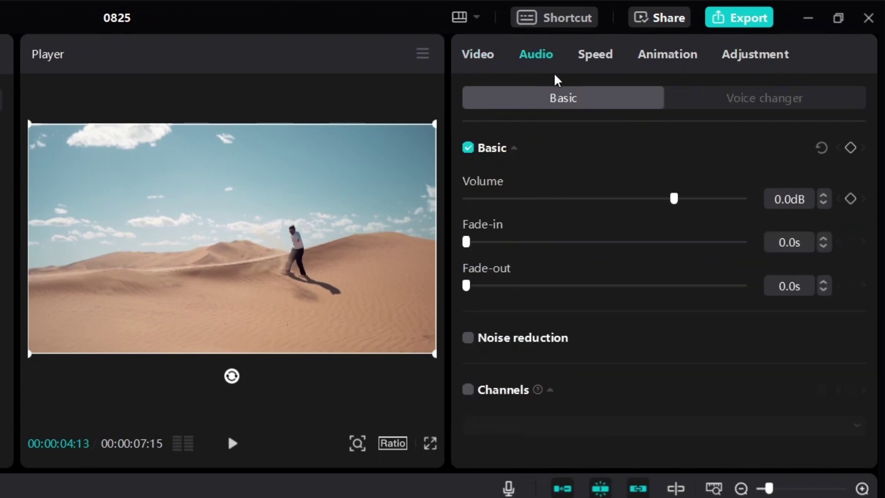
{"action": "left_click", "coordinate": [609, 63]}
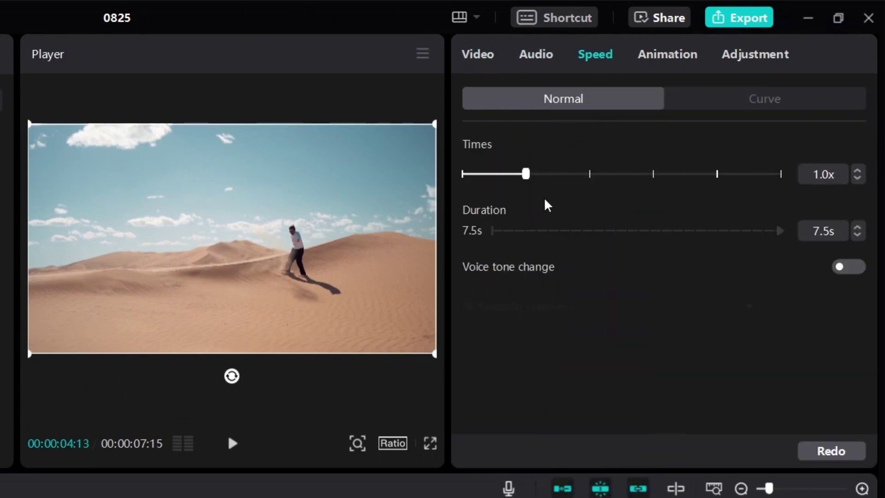
Preview the clip at 2.0x speed from the start, then return it to 1.0x.
{"action": "left_click_drag", "start_coordinate": [529, 181], "coordinate": [591, 180]}
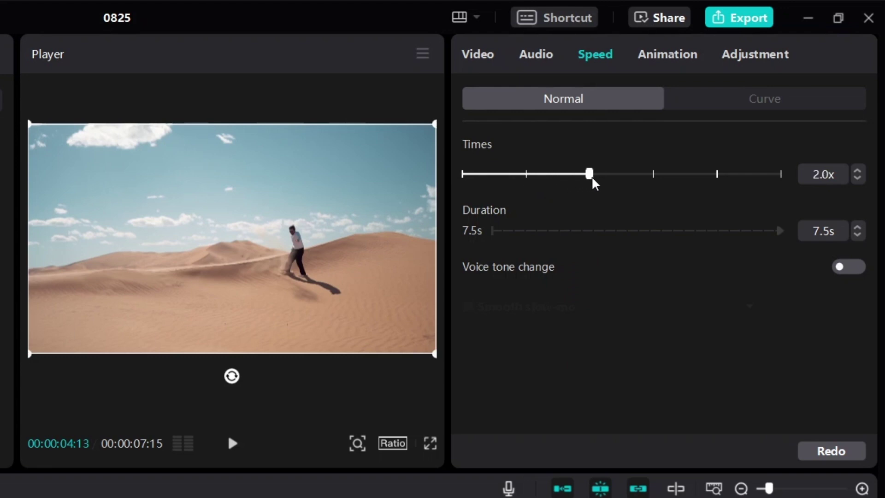
{"action": "key", "text": "Home"}
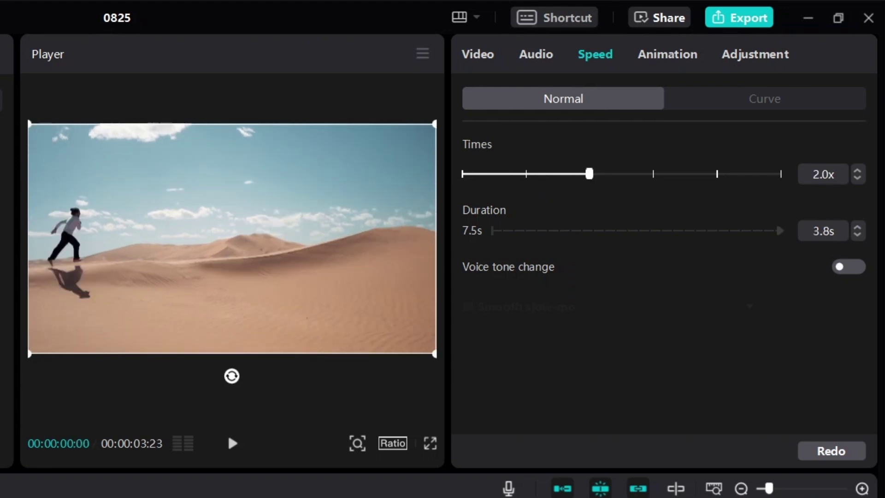
{"action": "left_click", "coordinate": [233, 443]}
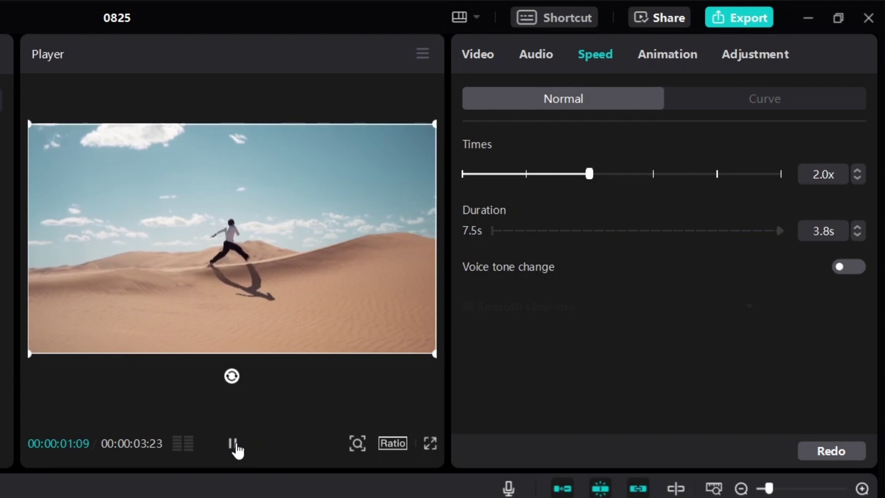
{"action": "left_click", "coordinate": [233, 443]}
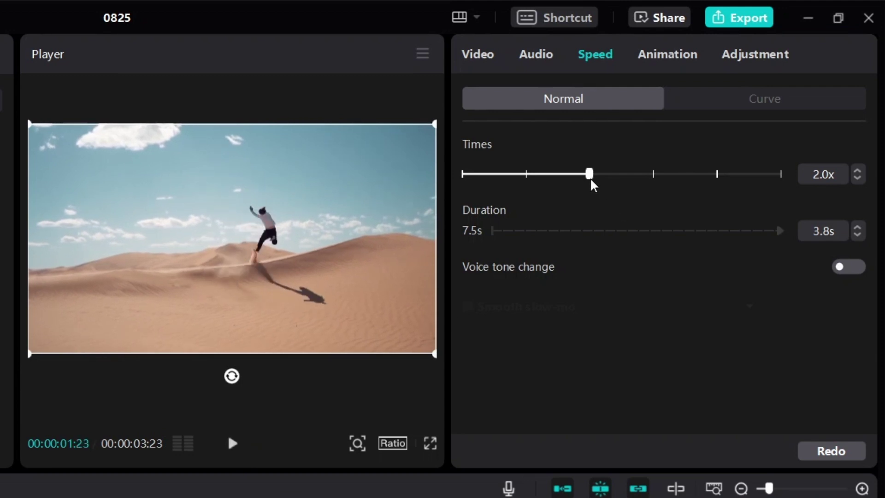
{"action": "left_click_drag", "start_coordinate": [591, 181], "coordinate": [531, 180]}
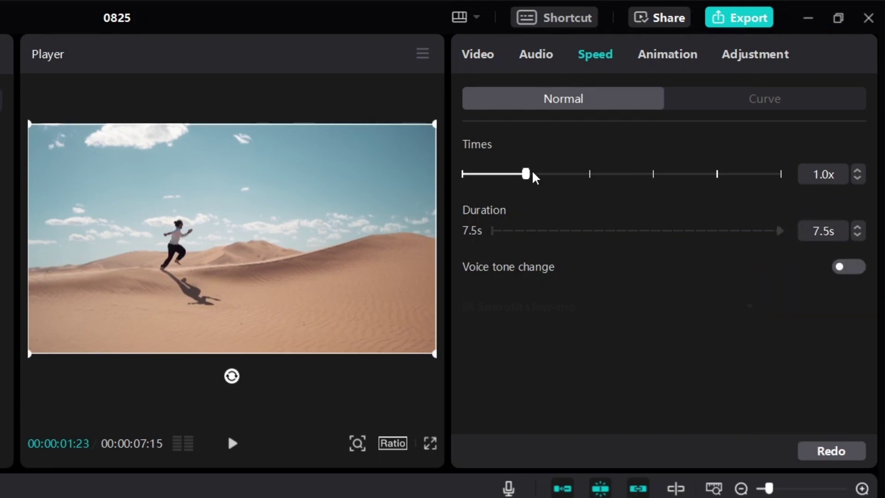
Trial the clip at 0.5x (15.0s) in playback, then slow it to 0.1x (75.0s) and play it.
{"action": "left_click_drag", "start_coordinate": [527, 178], "coordinate": [489, 175]}
{"action": "left_click", "coordinate": [230, 451]}
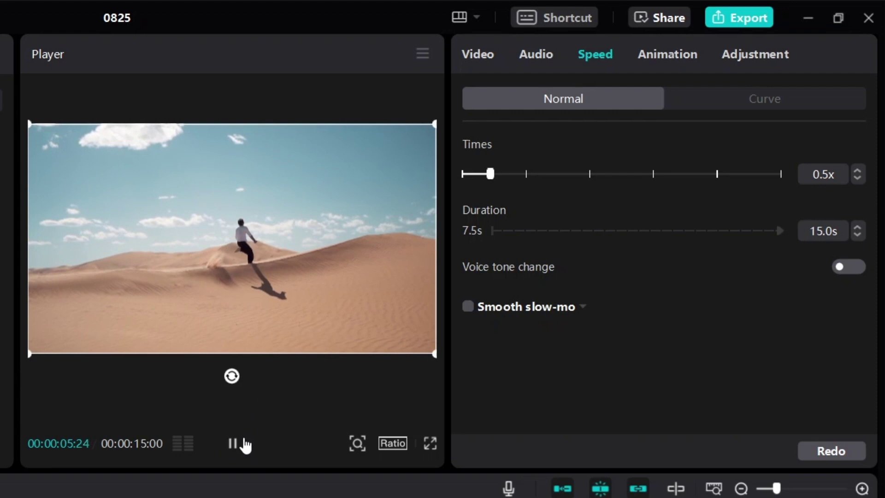
{"action": "left_click", "coordinate": [239, 443]}
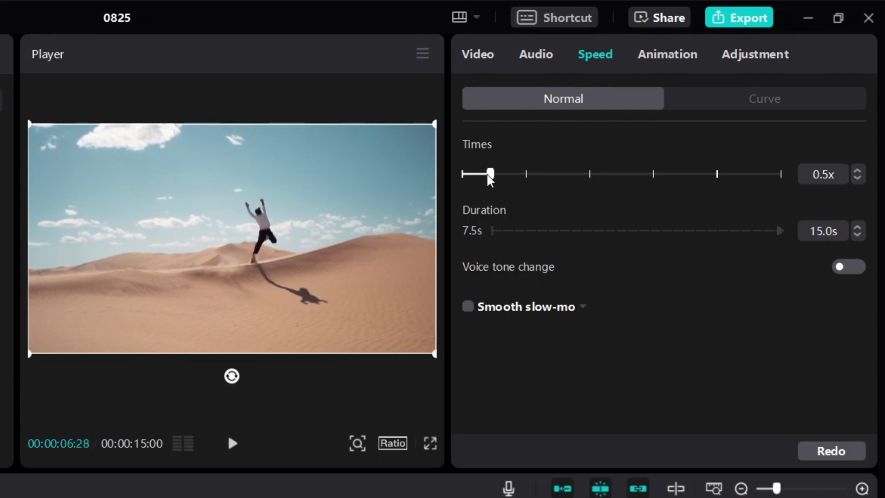
{"action": "left_click_drag", "start_coordinate": [489, 178], "coordinate": [466, 177]}
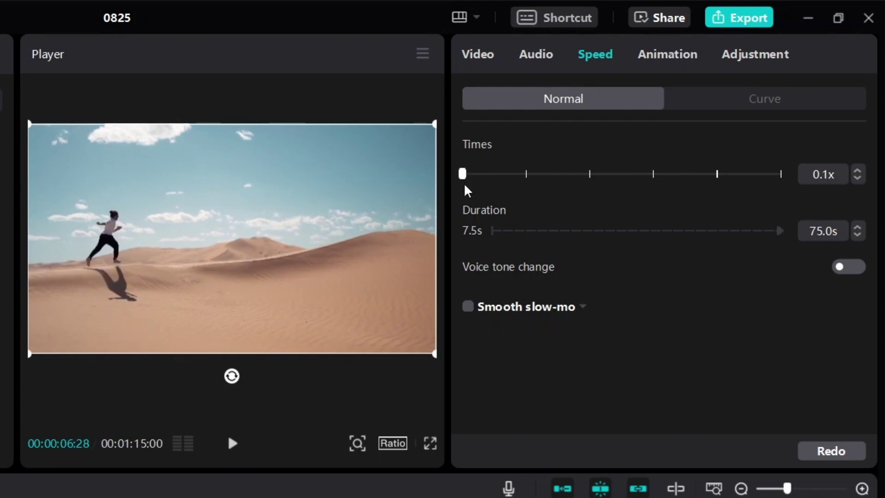
{"action": "left_click", "coordinate": [233, 443]}
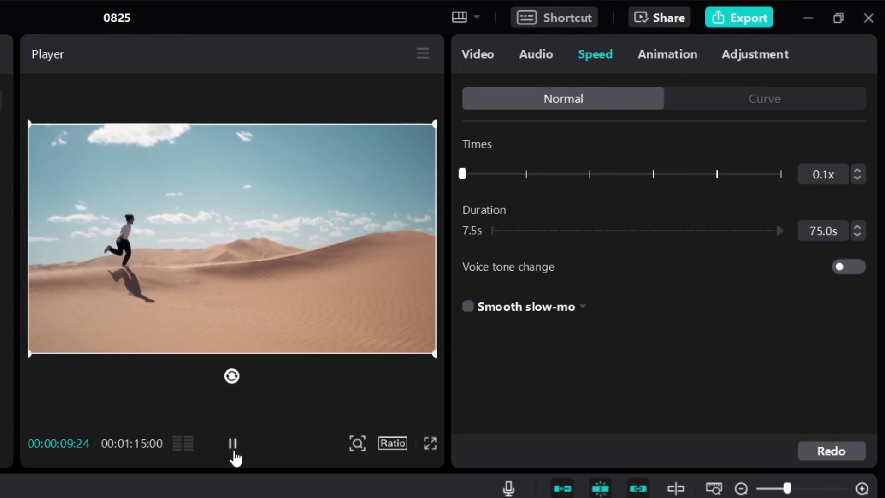
Reset the clip to 1.0x speed and play it back at normal speed.
{"action": "left_click", "coordinate": [233, 444]}
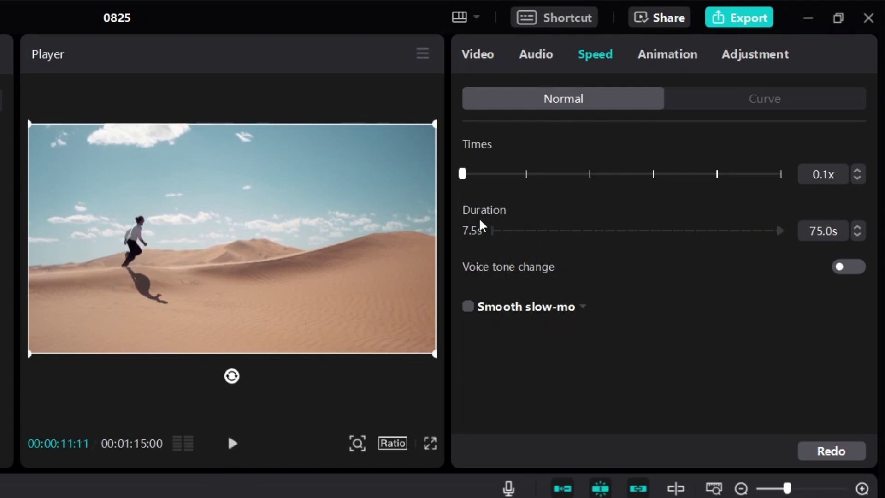
{"action": "left_click", "coordinate": [529, 176]}
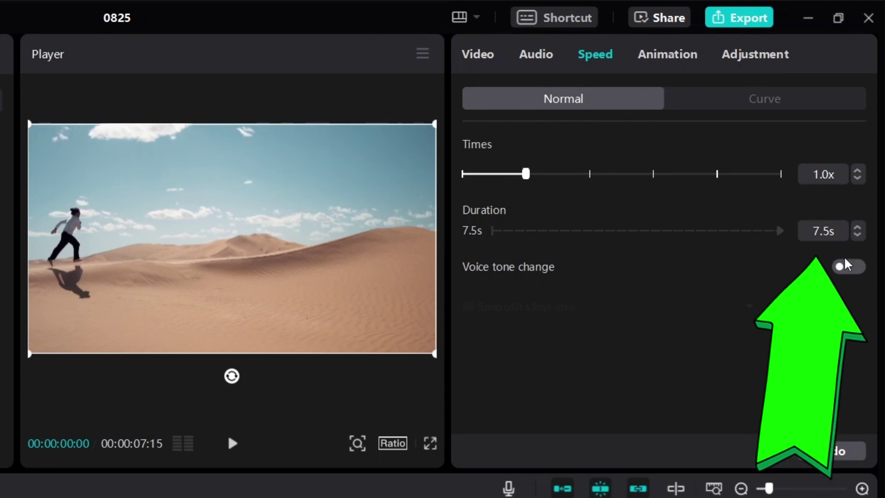
{"action": "left_click", "coordinate": [232, 443]}
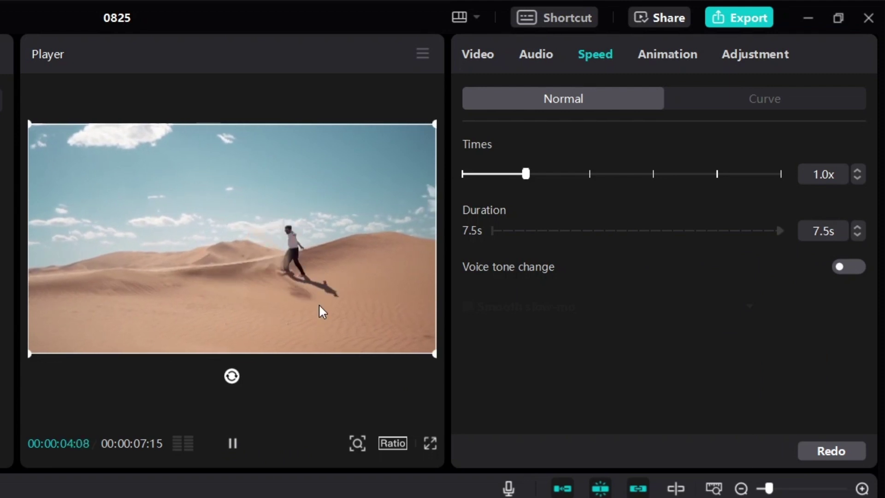
{"action": "left_click", "coordinate": [233, 447]}
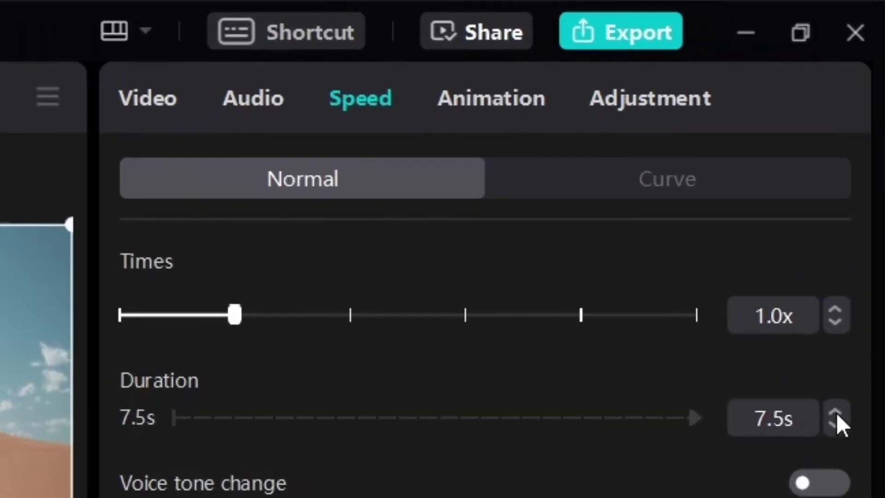
Lengthen the clip's duration step by step with the Duration spinner, slowing it down.
{"action": "left_click", "coordinate": [857, 227]}
{"action": "left_click", "coordinate": [857, 227]}
{"action": "left_click", "coordinate": [857, 227]}
{"action": "left_click", "coordinate": [836, 413]}
{"action": "left_click", "coordinate": [836, 413]}
{"action": "left_click", "coordinate": [836, 412]}
{"action": "left_click", "coordinate": [836, 413]}
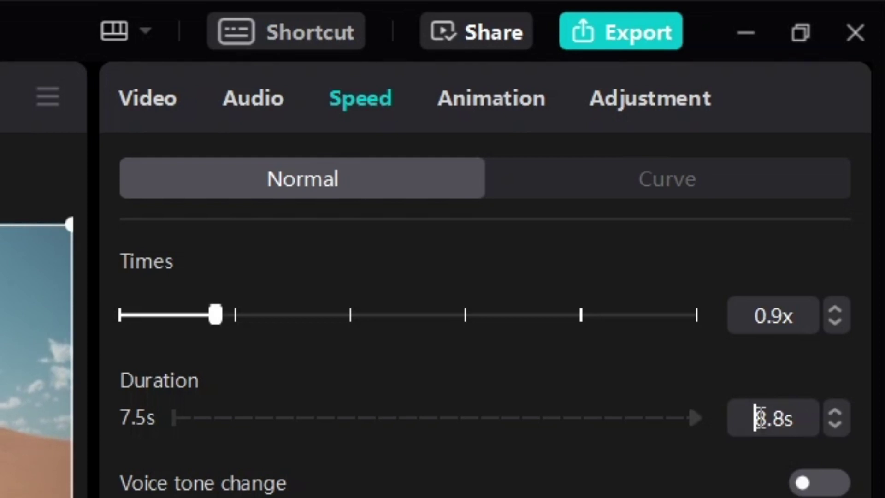
Enter a 20-second duration, slowing the clip to 0.4x, and play it.
{"action": "key", "text": "shift+Right"}
{"action": "key", "text": "Right"}
{"action": "key", "text": "Right"}
{"action": "key", "text": "shift+Right"}
{"action": "double_click", "coordinate": [778, 428]}
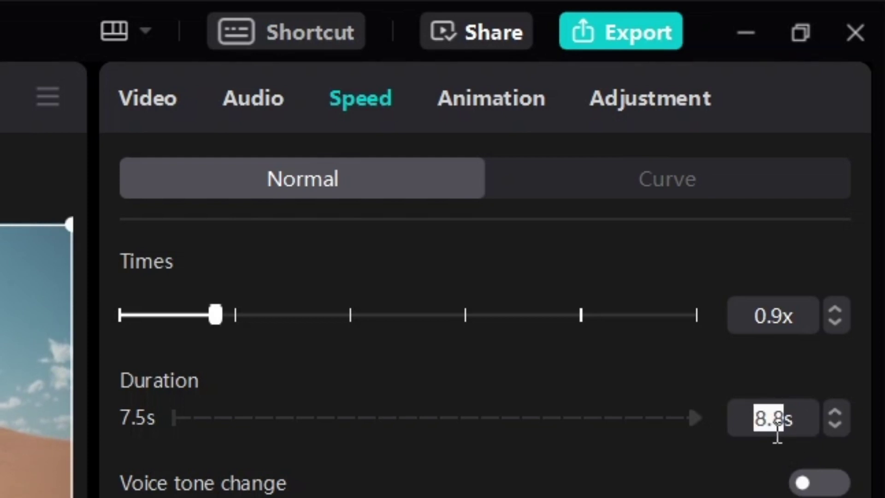
{"action": "type", "text": "20s"}
{"action": "key", "text": "Return"}
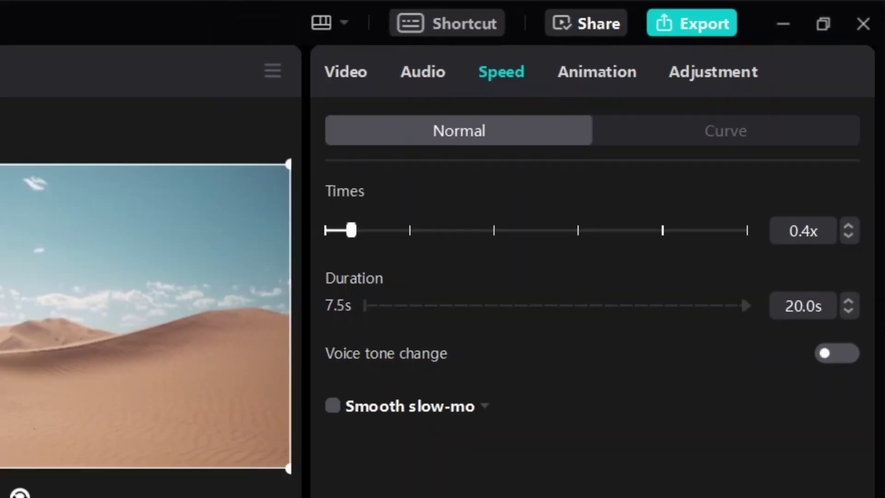
{"action": "left_click", "coordinate": [231, 445]}
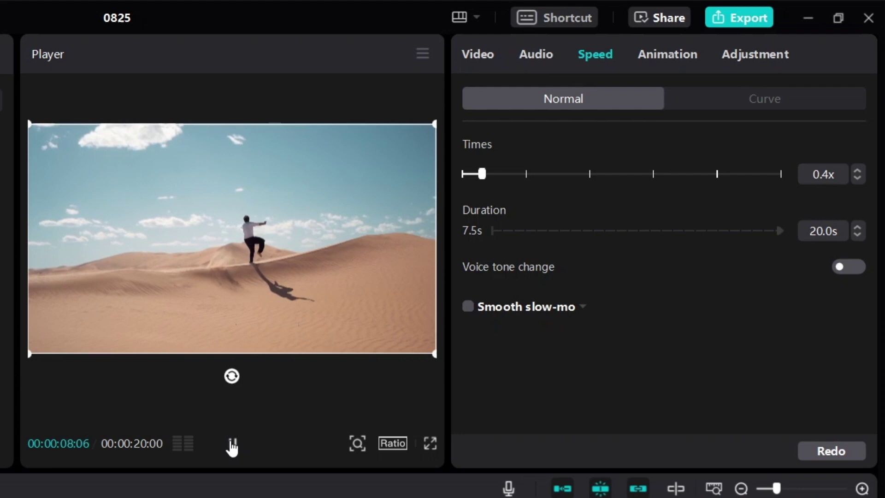
Undo back to 0.5x, preview the slowed clip, then return it to 1.0x (7.5s).
{"action": "key", "text": "ctrl+z"}
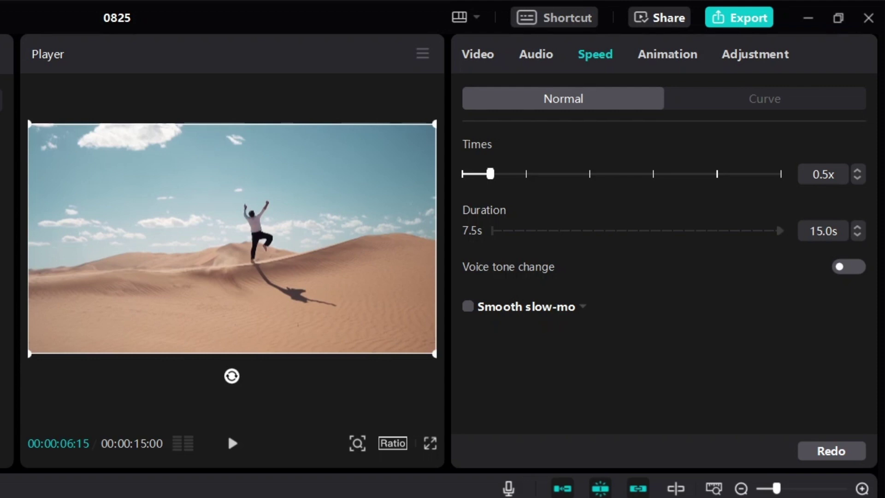
{"action": "key", "text": "space"}
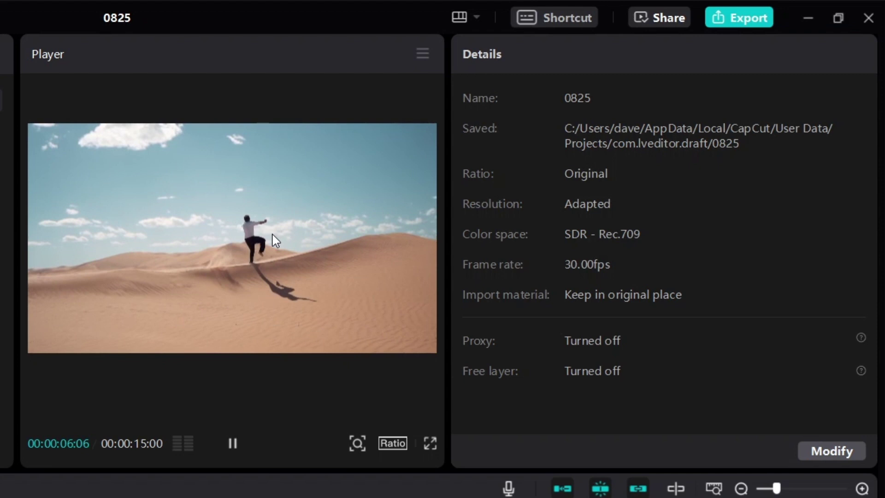
{"action": "left_click", "coordinate": [270, 346]}
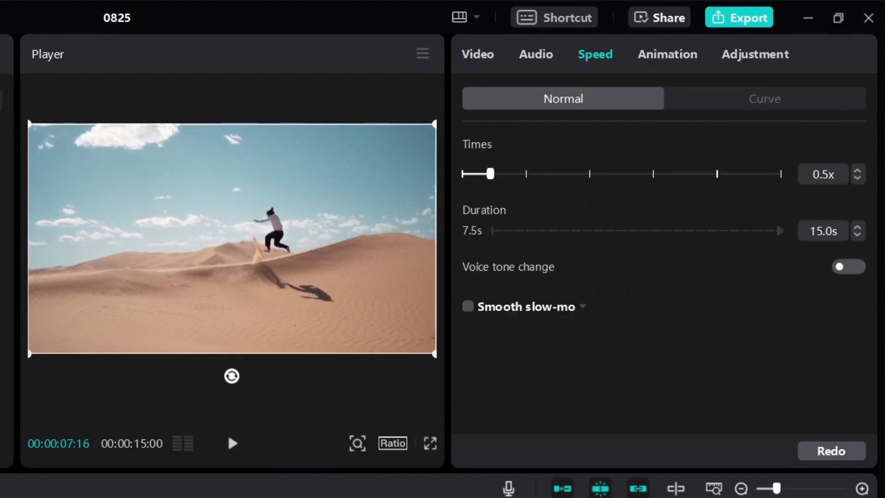
{"action": "key", "text": "space"}
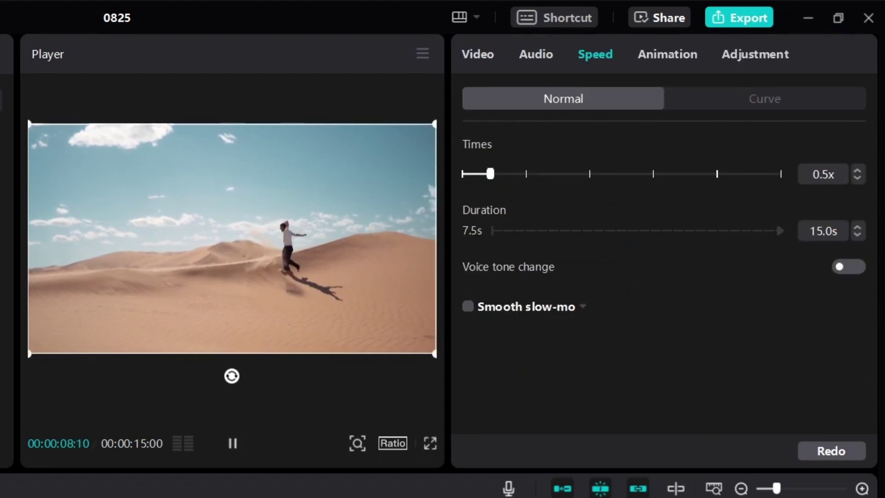
{"action": "key", "text": "space"}
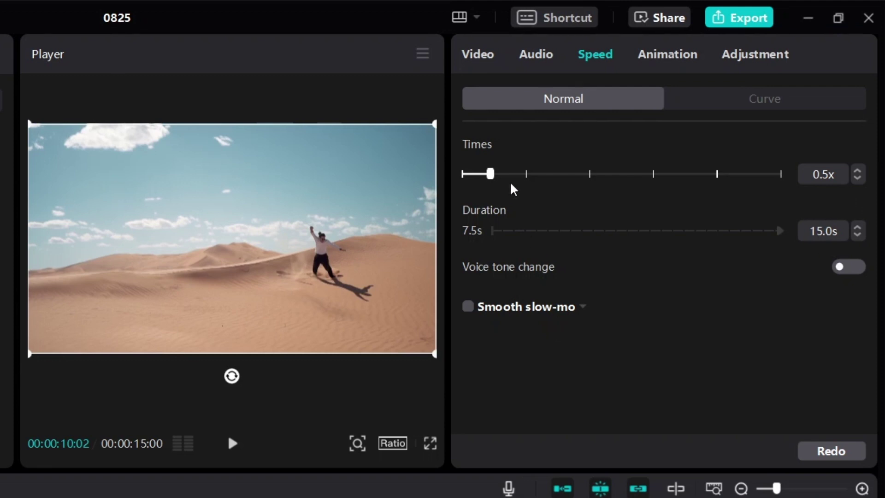
{"action": "left_click_drag", "start_coordinate": [491, 177], "coordinate": [527, 177]}
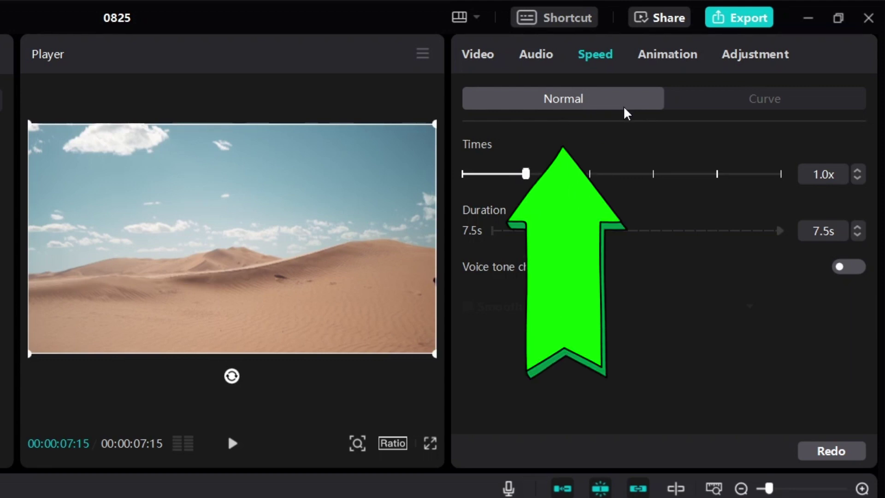
Apply the Customized speed curve, scroll to its flat 1x curve editor, and preview playback.
{"action": "left_click", "coordinate": [768, 106]}
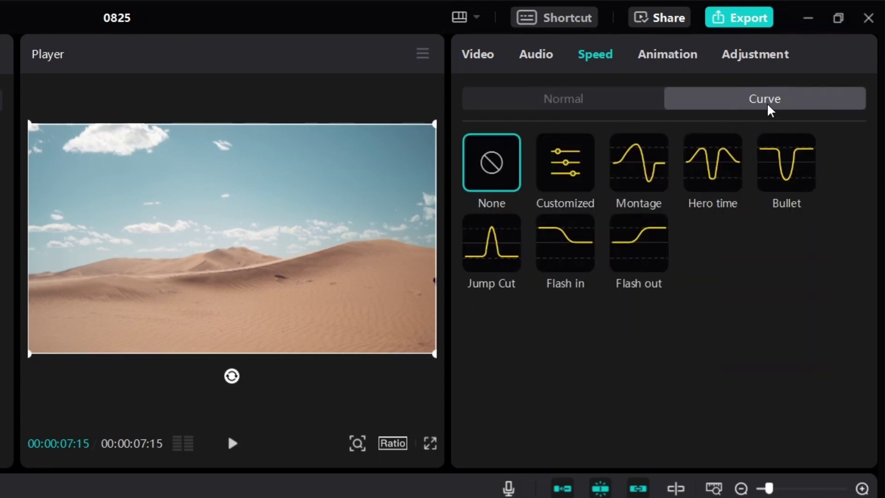
{"action": "left_click", "coordinate": [567, 181]}
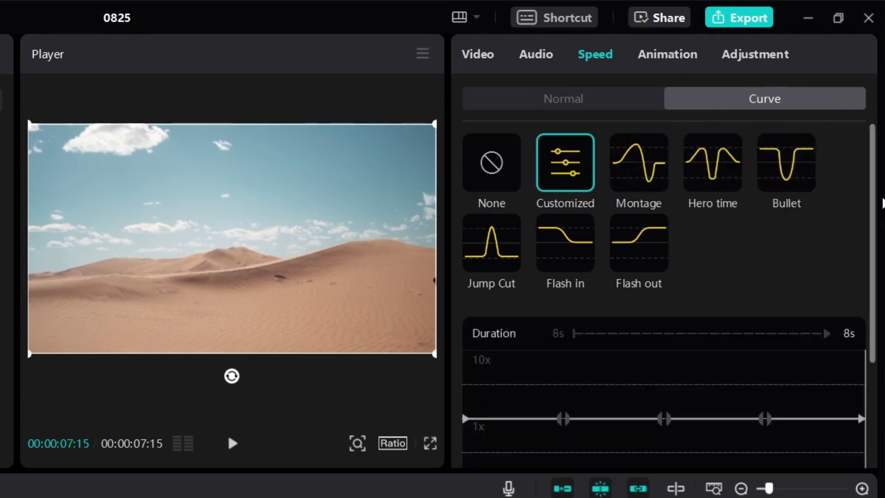
{"action": "left_click_drag", "start_coordinate": [877, 196], "coordinate": [869, 271]}
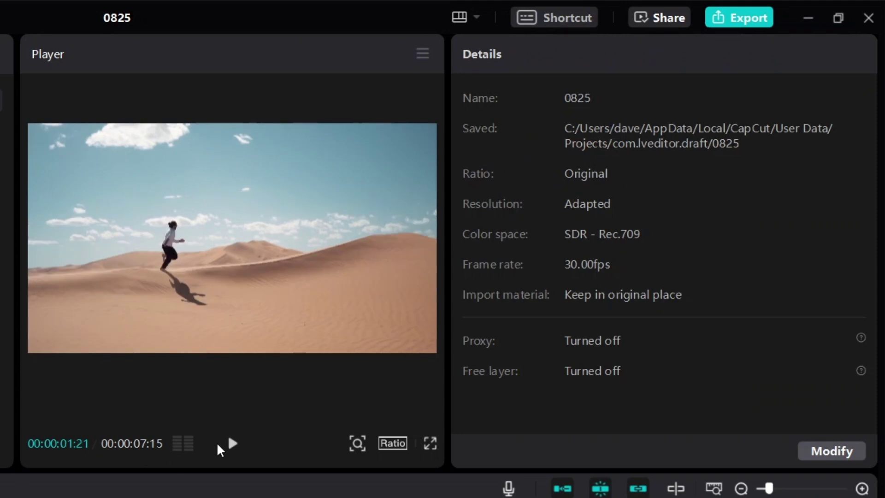
{"action": "left_click", "coordinate": [232, 443]}
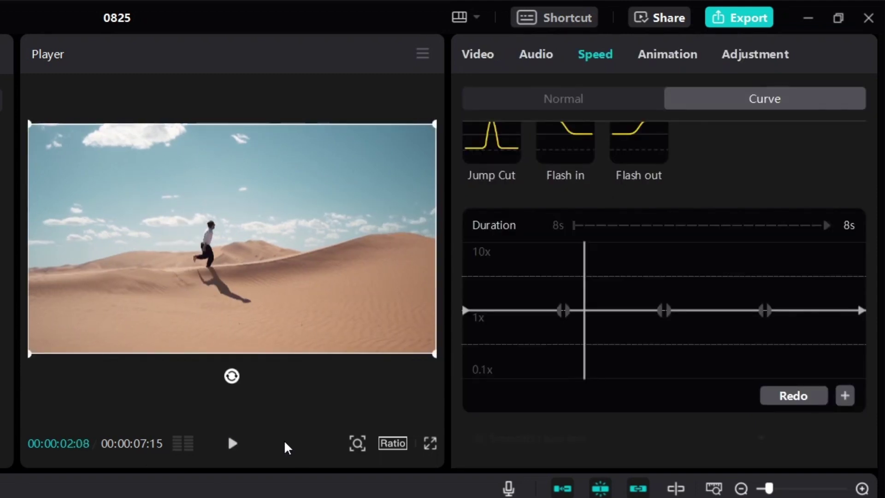
{"action": "left_click", "coordinate": [232, 443]}
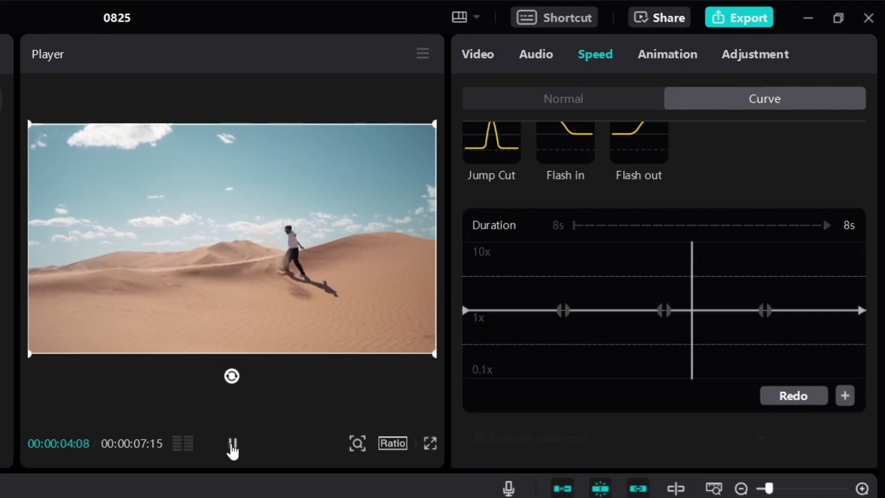
Add a new speed point on the curve at the peak of the jump.
{"action": "left_click", "coordinate": [232, 443]}
{"action": "left_click_drag", "start_coordinate": [625, 276], "coordinate": [624, 334]}
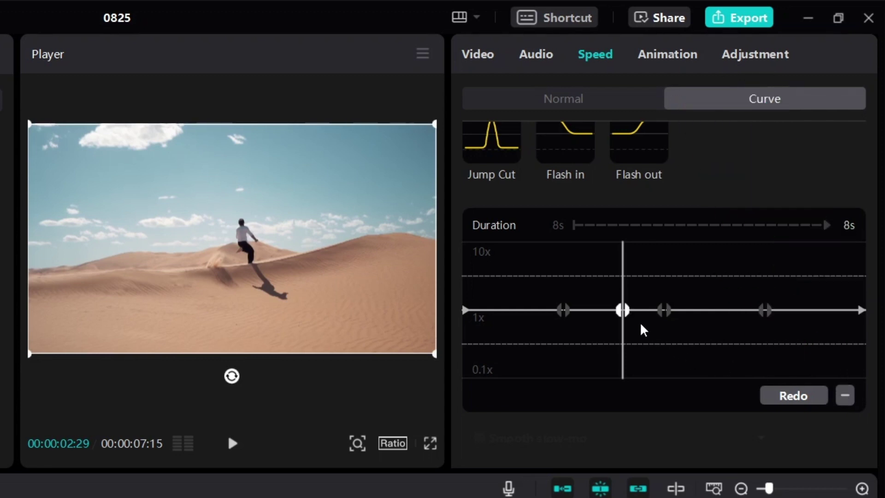
{"action": "left_click_drag", "start_coordinate": [627, 286], "coordinate": [642, 287]}
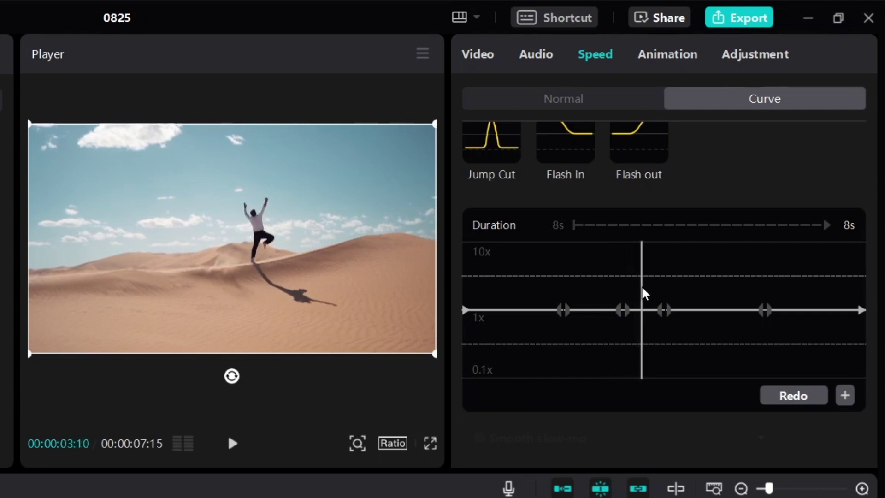
{"action": "left_click", "coordinate": [846, 396]}
Pull the jump point down to 0.1x and scrub through to check the slowdown.
{"action": "left_click_drag", "start_coordinate": [643, 318], "coordinate": [647, 391]}
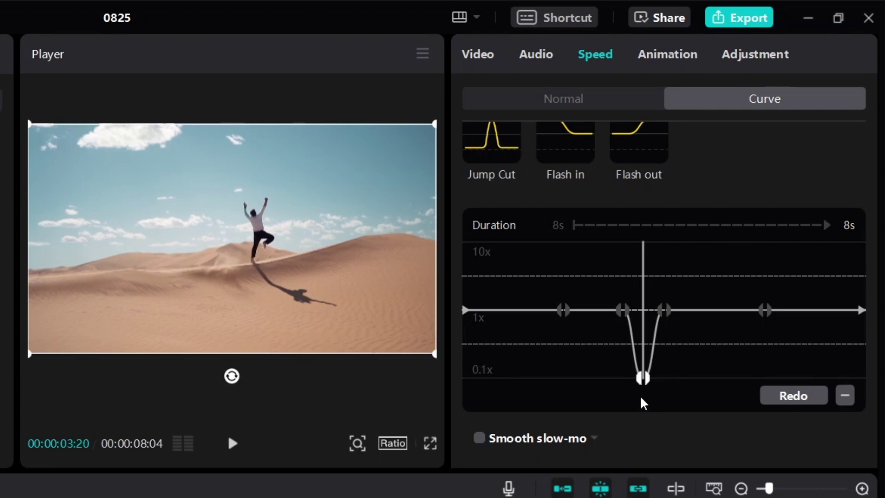
{"action": "left_click", "coordinate": [608, 307]}
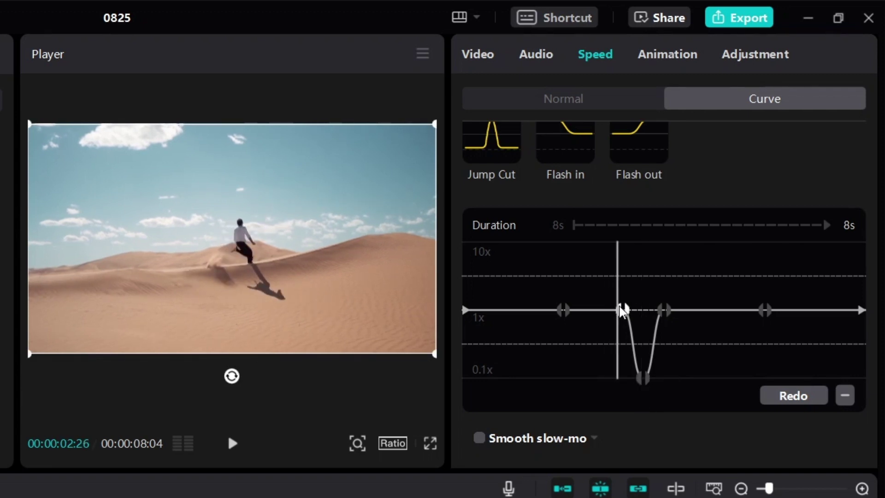
{"action": "left_click_drag", "start_coordinate": [621, 305], "coordinate": [700, 318]}
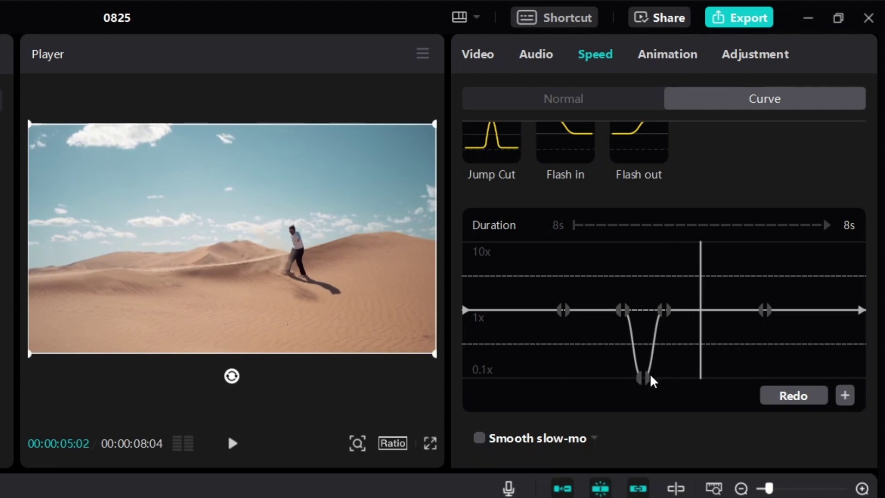
{"action": "left_click", "coordinate": [574, 290]}
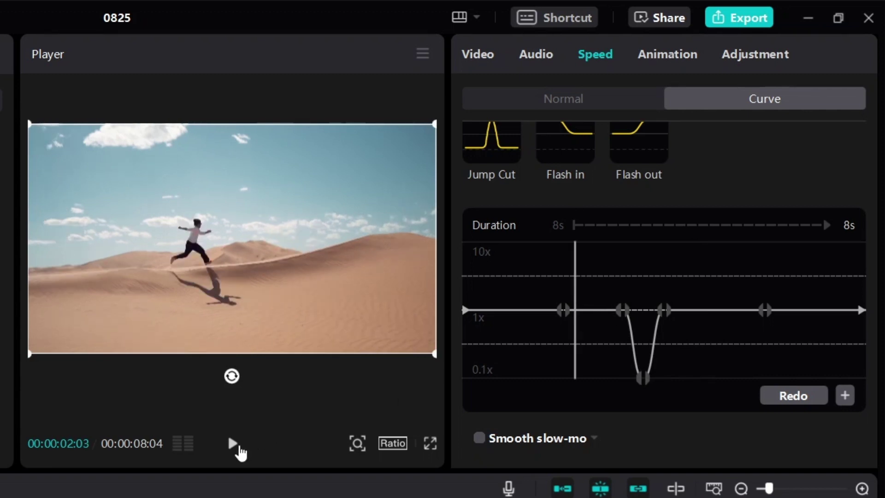
{"action": "left_click", "coordinate": [497, 304]}
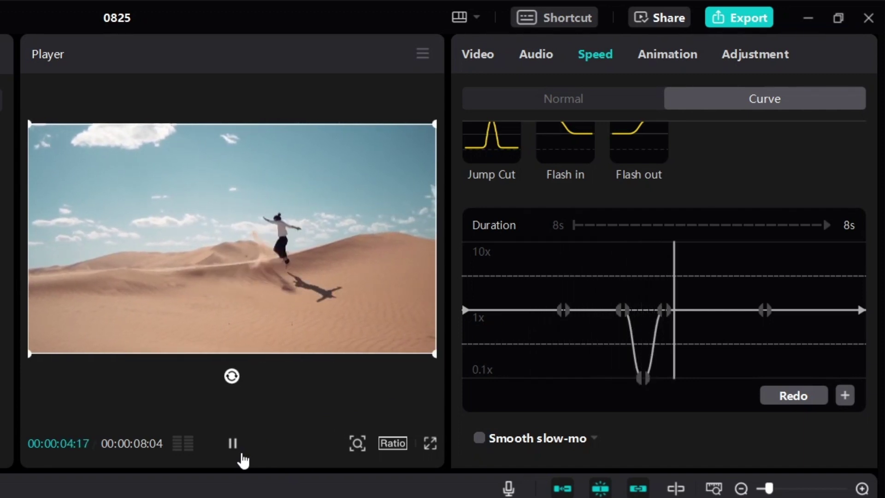
{"action": "key", "text": "space"}
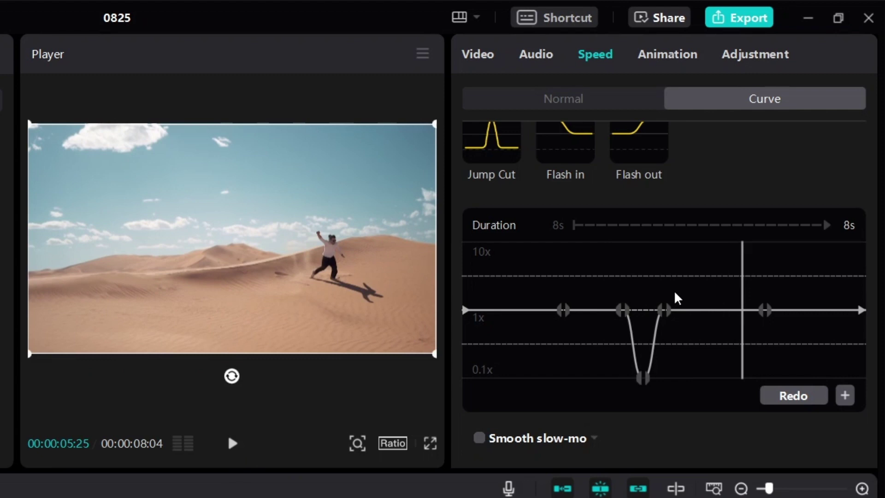
{"action": "left_click_drag", "start_coordinate": [657, 281], "coordinate": [688, 287]}
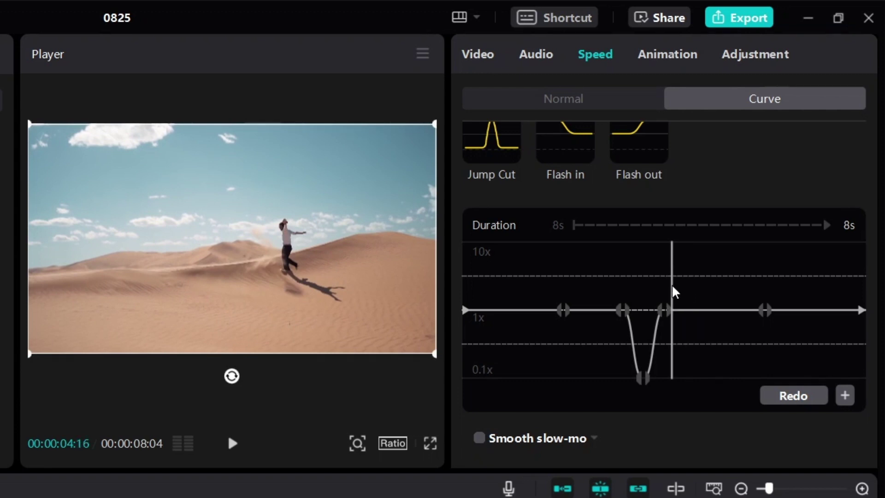
{"action": "left_click_drag", "start_coordinate": [672, 285], "coordinate": [689, 293]}
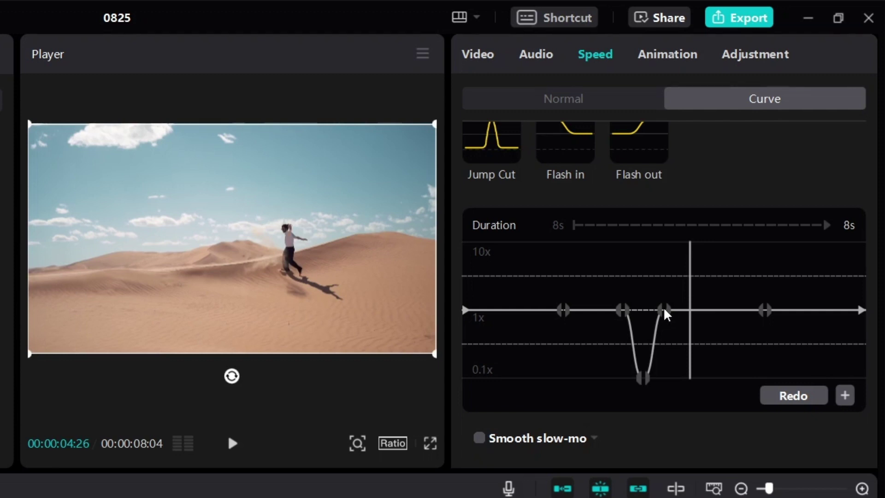
Move the dip's right point later to widen the slow section, then scrub and replay from the start.
{"action": "left_click_drag", "start_coordinate": [660, 309], "coordinate": [680, 309]}
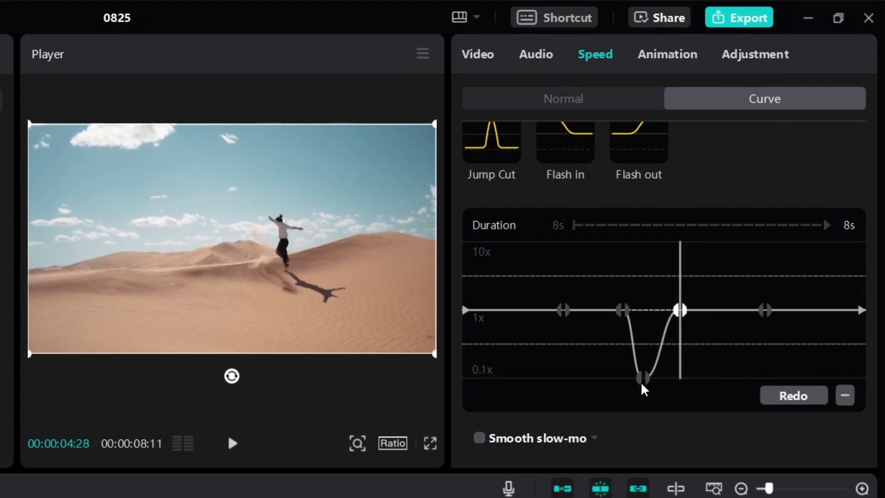
{"action": "mouse_move", "coordinate": [641, 384]}
{"action": "left_mouse_down"}
{"action": "mouse_move", "coordinate": [657, 375]}
{"action": "mouse_move", "coordinate": [649, 386]}
{"action": "left_mouse_up"}
{"action": "left_click_drag", "start_coordinate": [606, 300], "coordinate": [695, 306]}
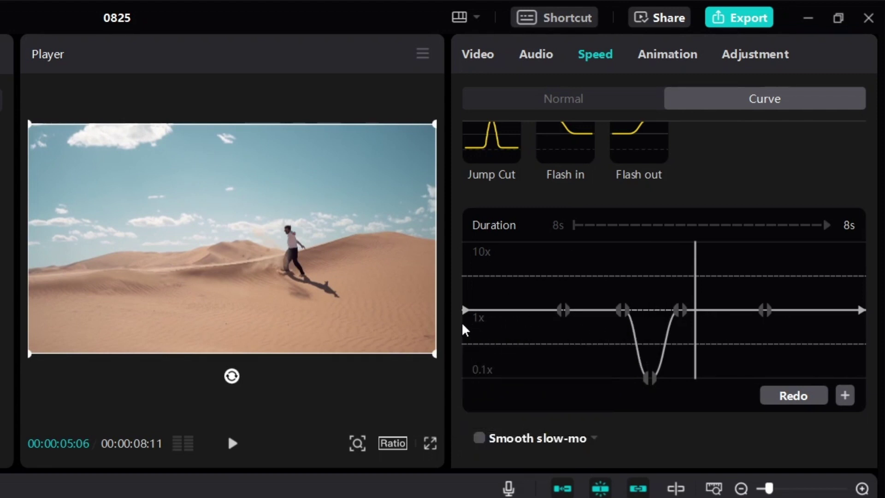
{"action": "left_click", "coordinate": [504, 340]}
{"action": "left_click", "coordinate": [234, 446]}
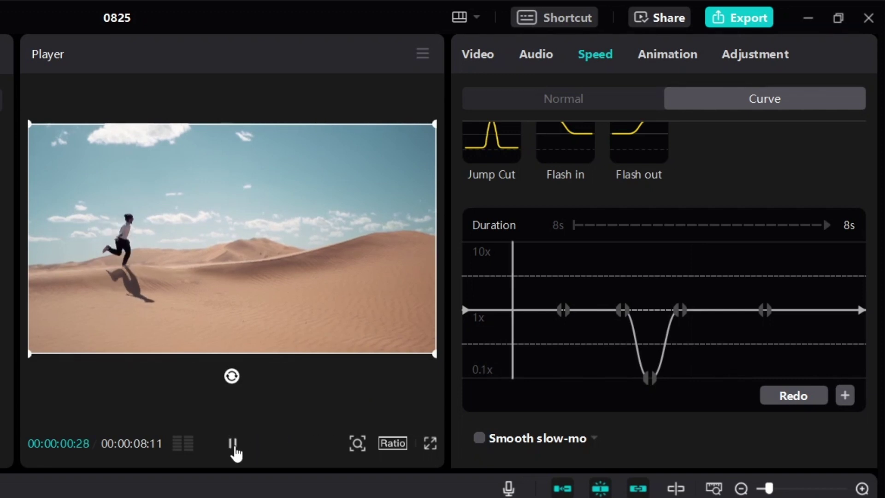